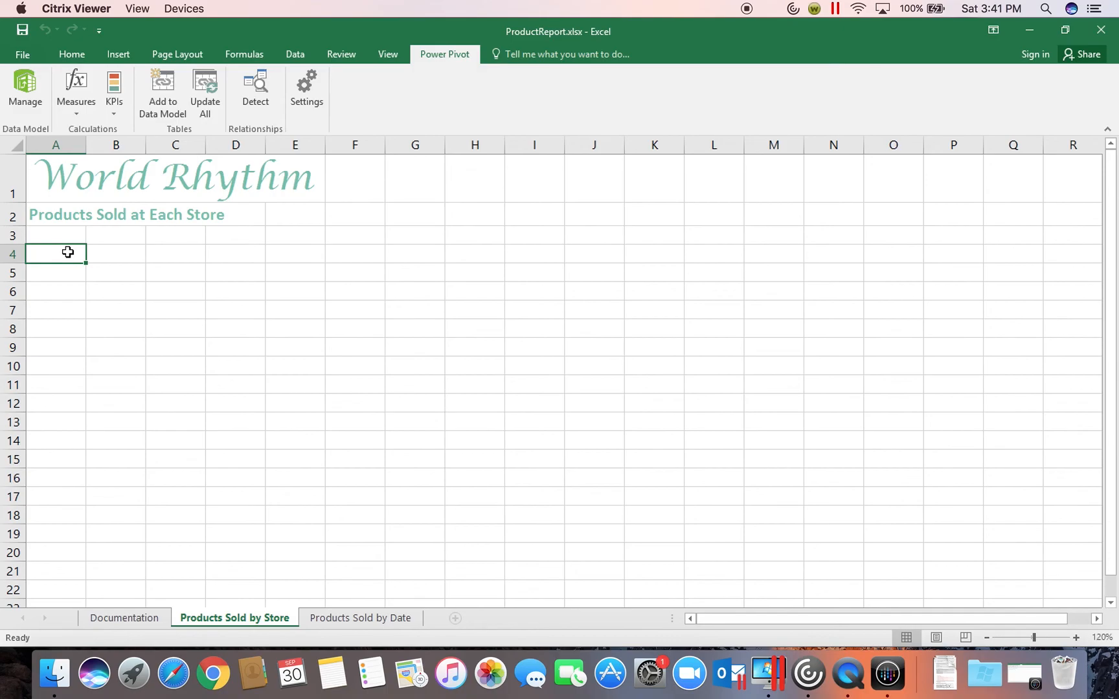
# Insert a PivotTable based on the workbook's Data Model at cell A4 of the Products Sold by Store sheet
pyautogui.click(60, 255)
pyautogui.click(123, 52)
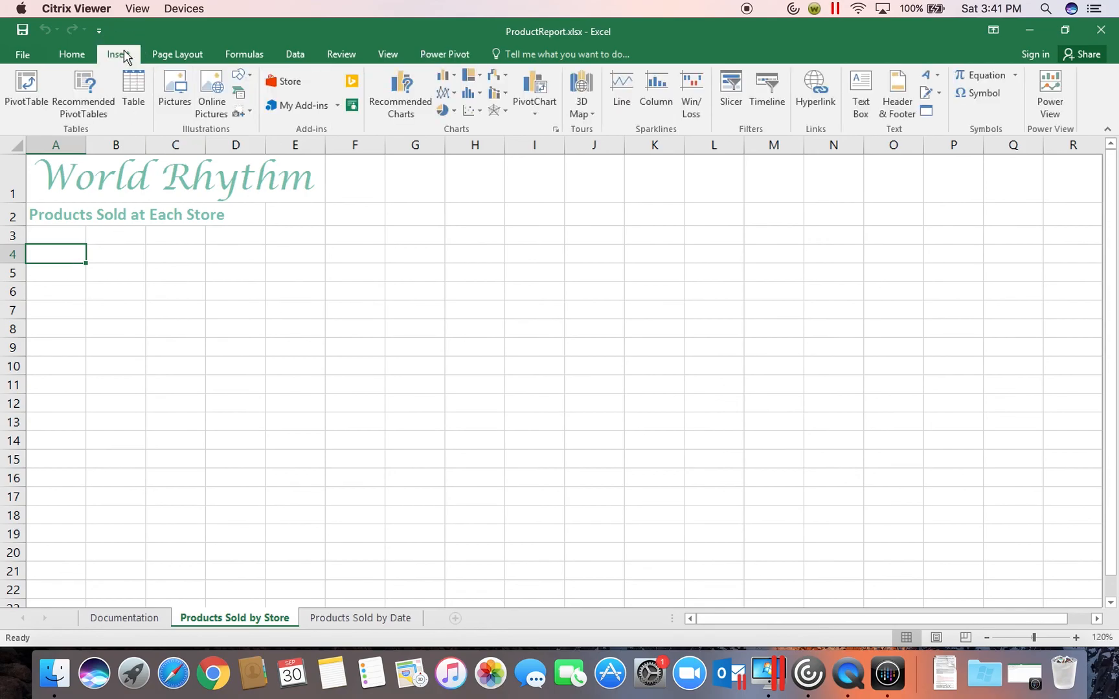
pyautogui.click(23, 103)
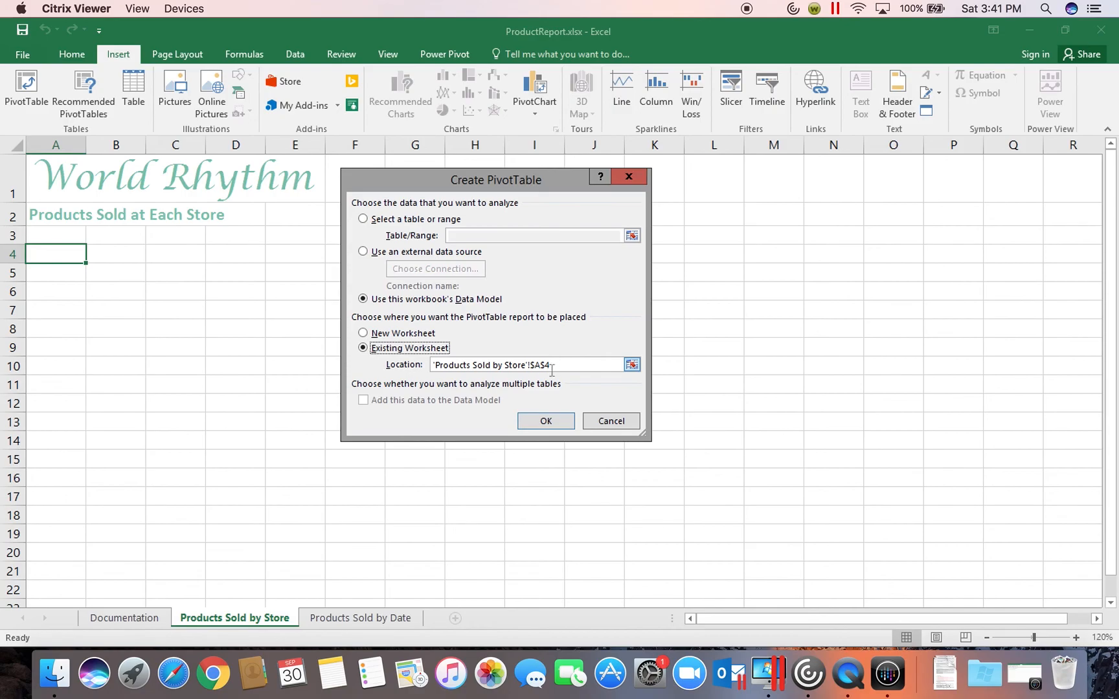
pyautogui.click(552, 422)
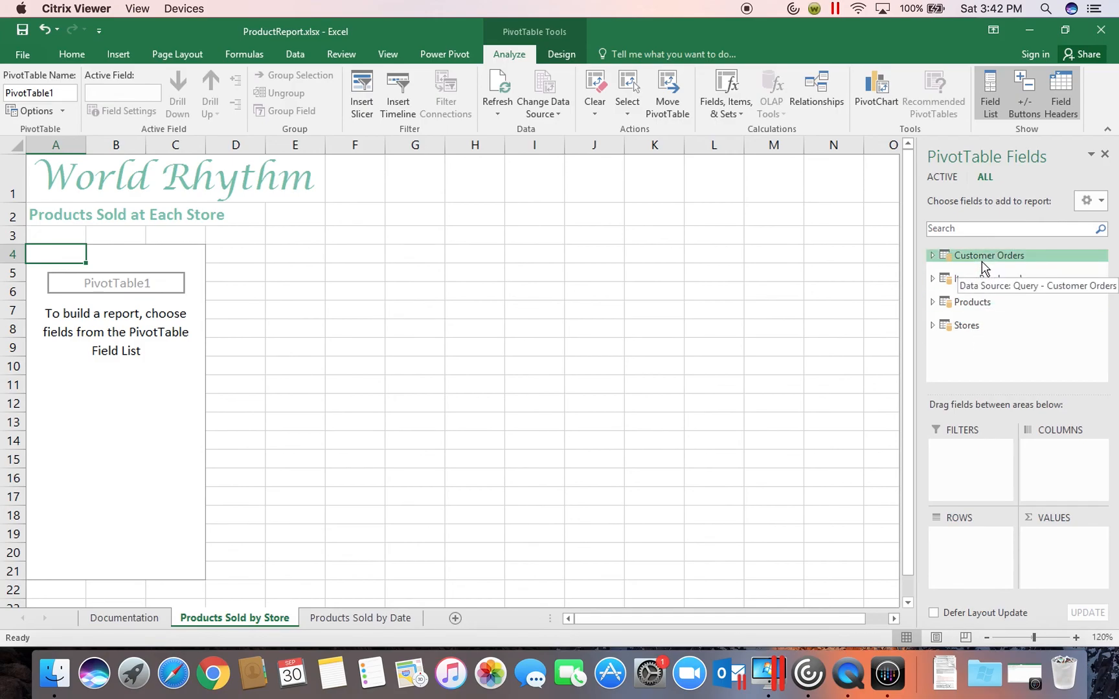
# Add ItemQty from the Items Purchased table as a summed value and give it the custom name Quantity Sold
pyautogui.click(933, 279)
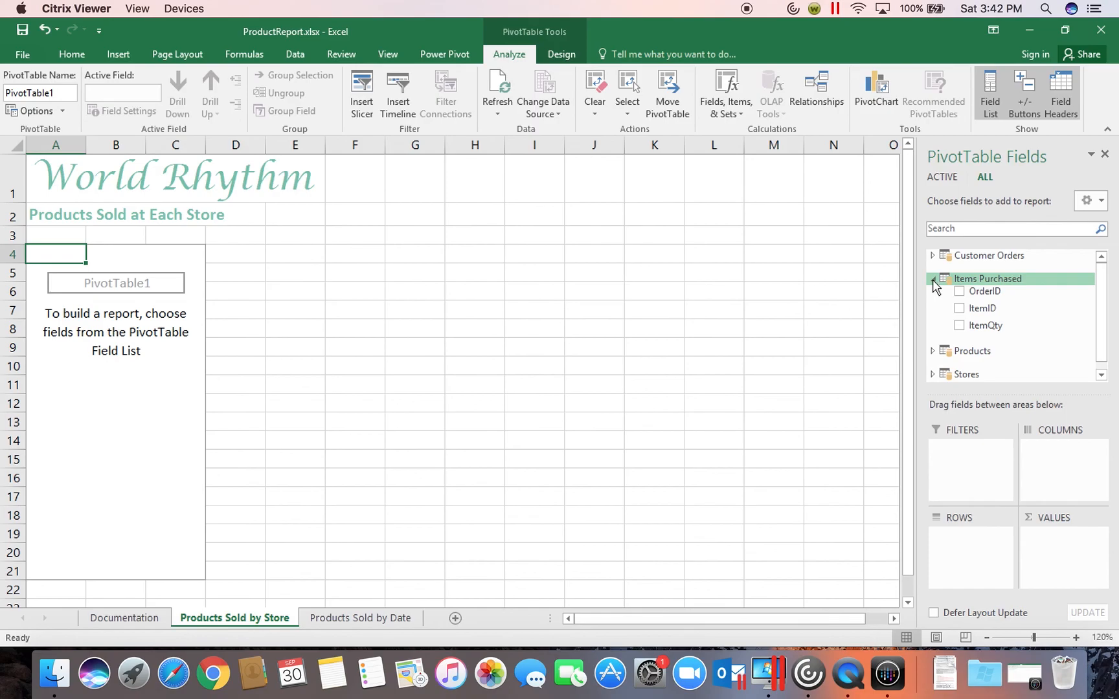
pyautogui.click(960, 326)
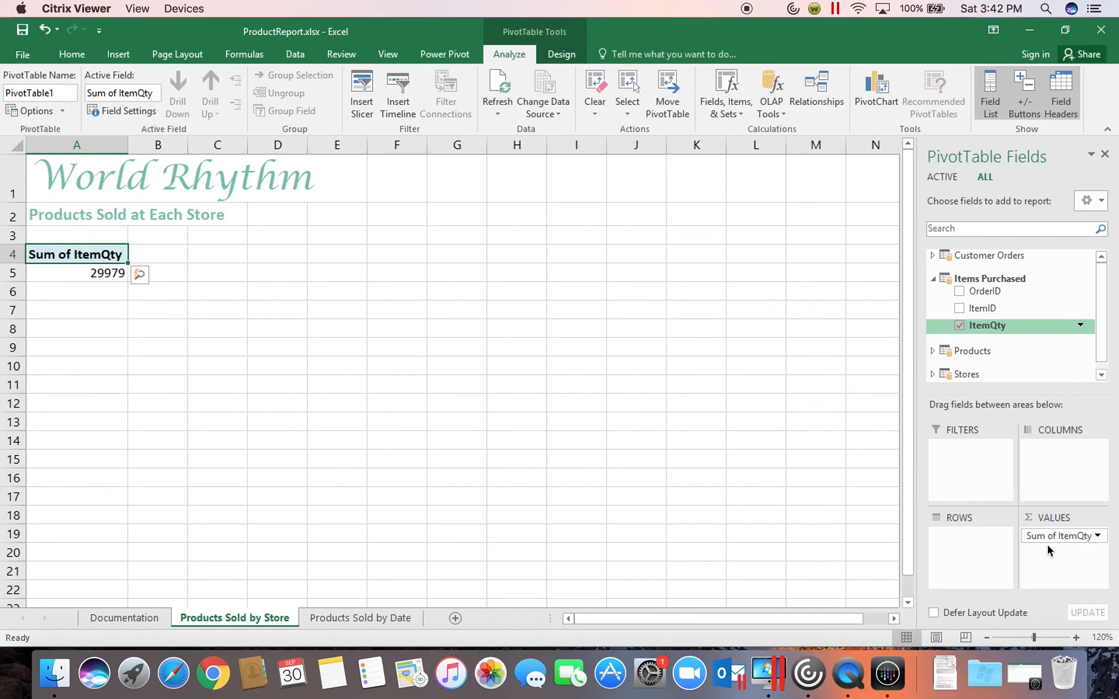
pyautogui.click(1099, 538)
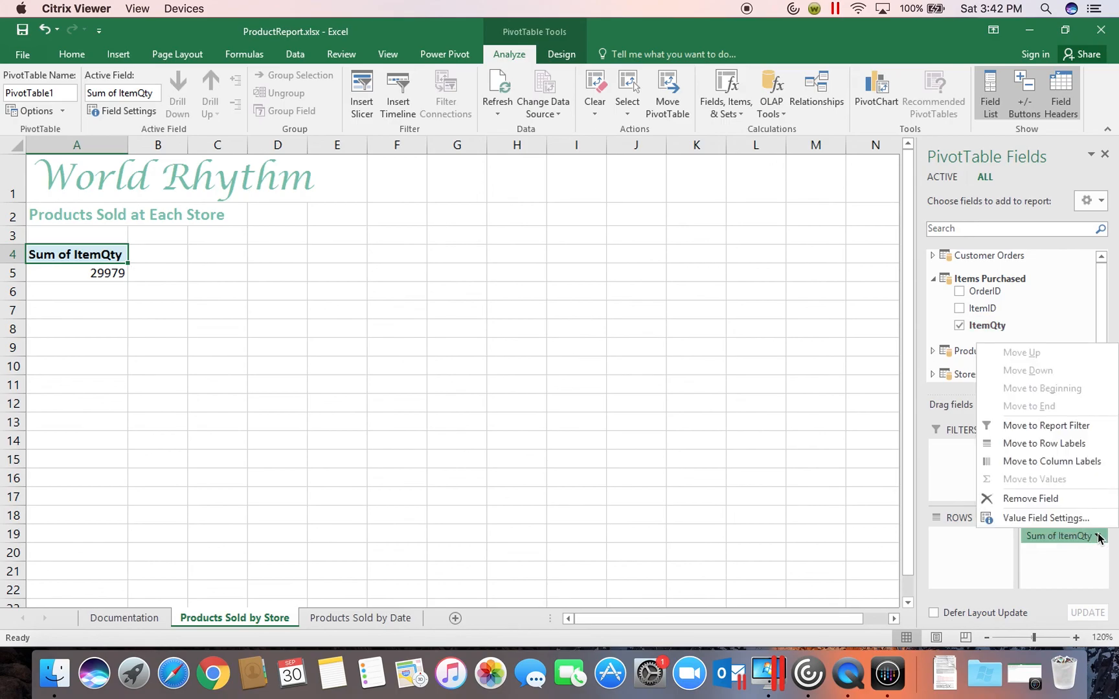
pyautogui.click(1085, 518)
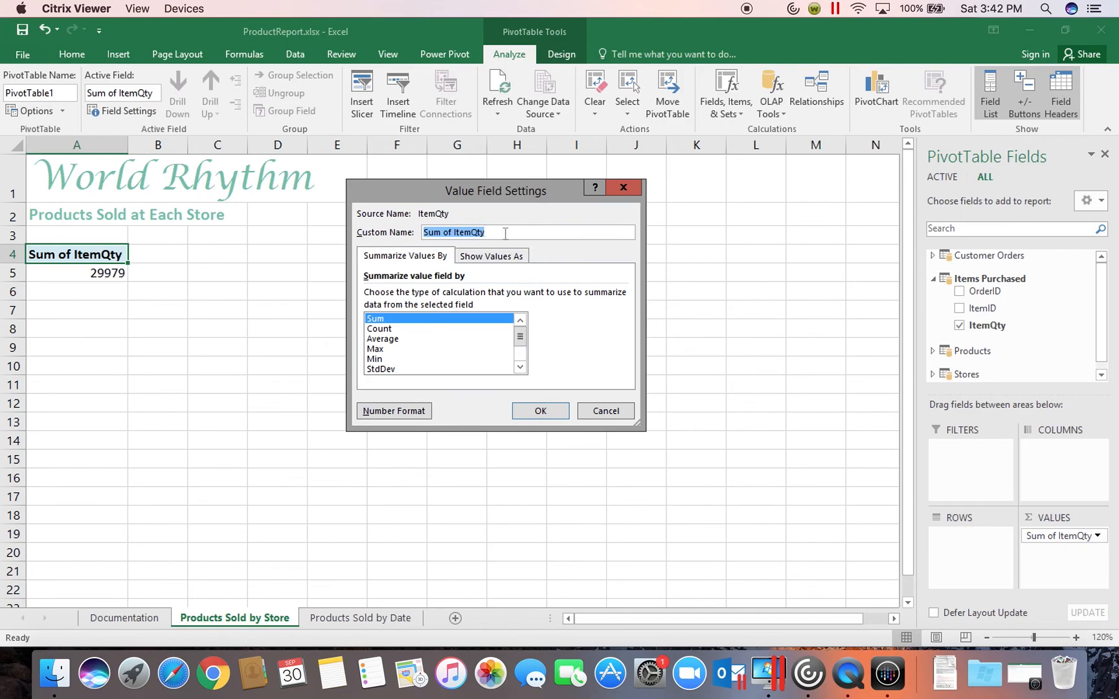
pyautogui.write('Q')
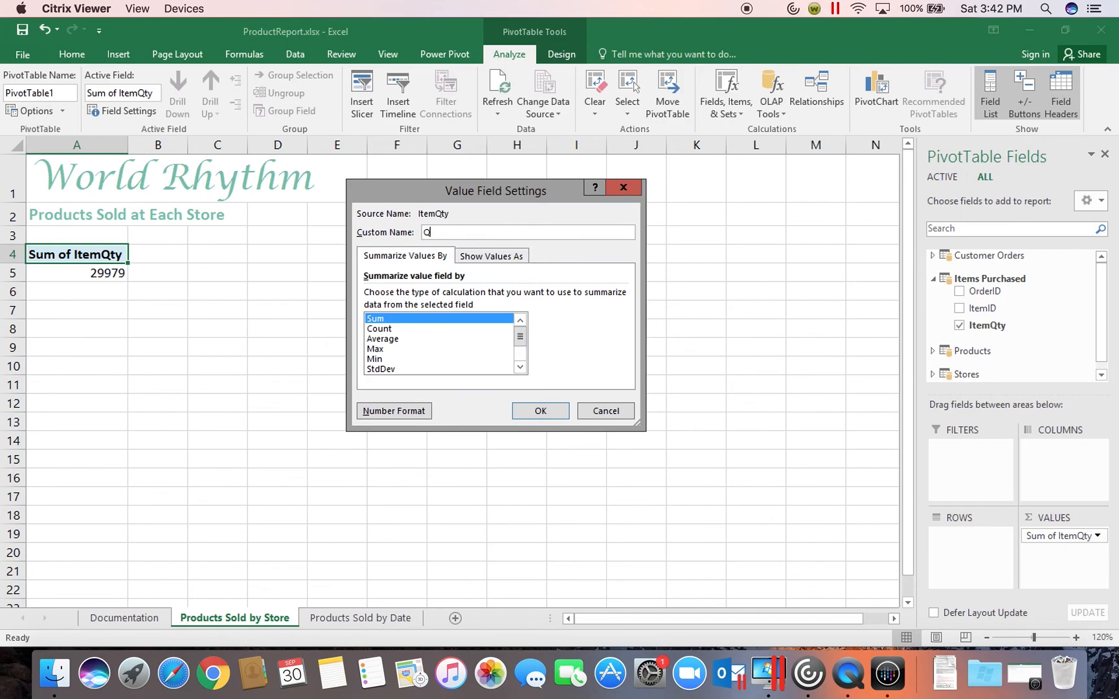
pyautogui.write('uantity Sold')
# Format the Quantity Sold values as Number with 0 decimal places and a thousands separator, and apply the value field settings
pyautogui.click(396, 418)
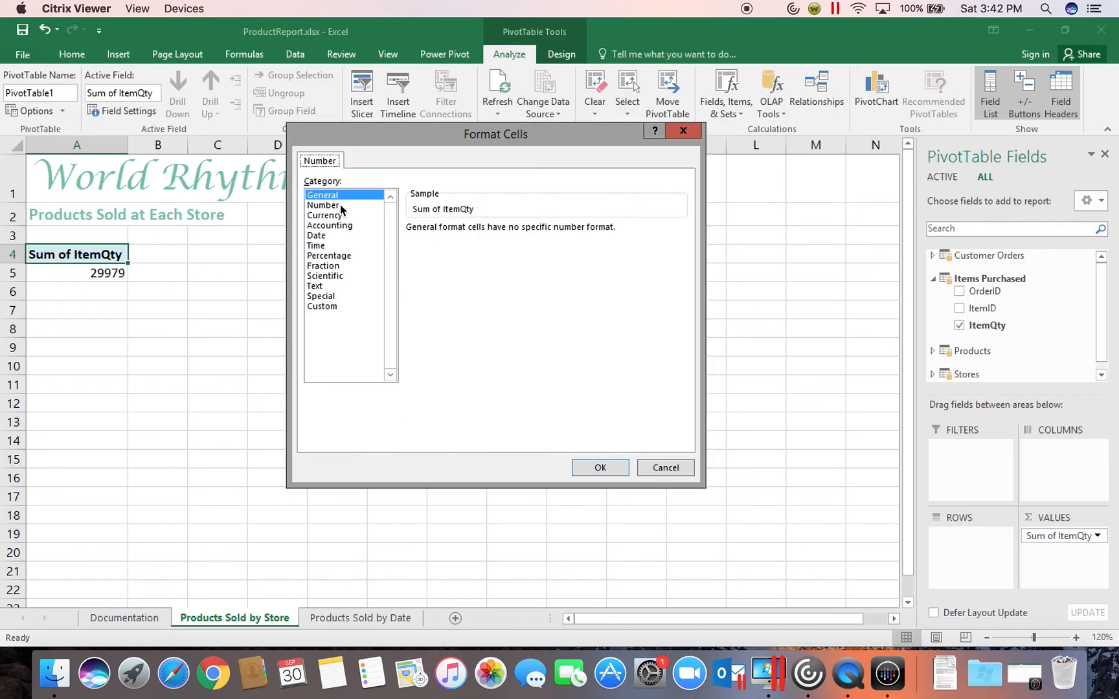
pyautogui.click(340, 205)
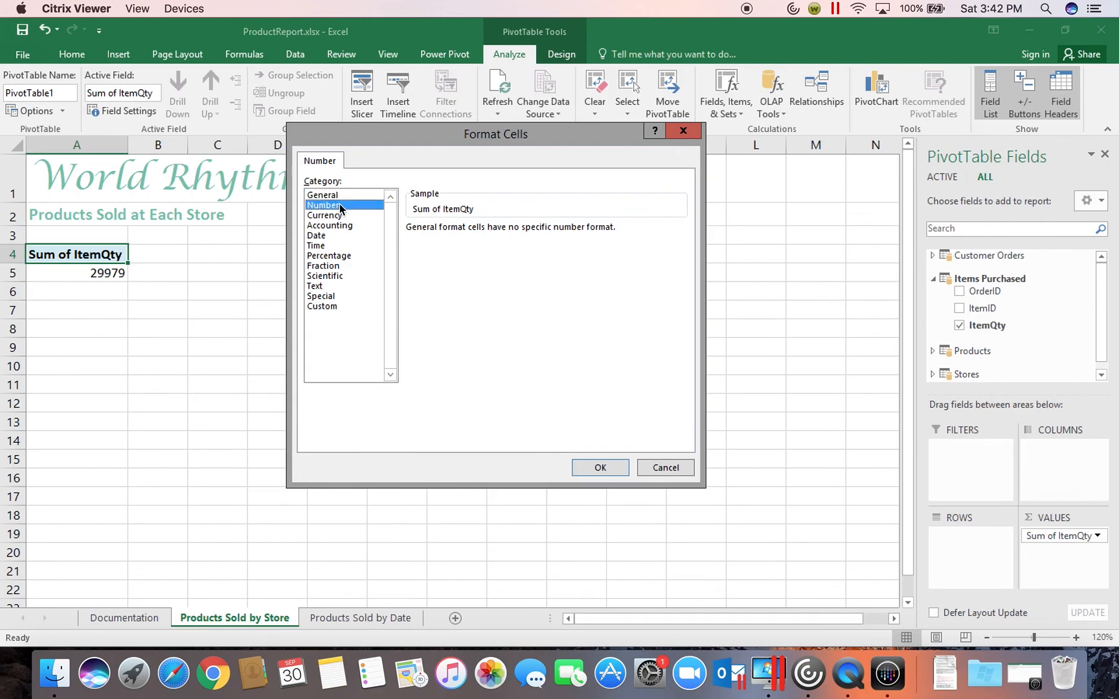
pyautogui.moveTo(490, 226); pyautogui.dragTo(457, 231)
pyautogui.write('0')
pyautogui.click(446, 250)
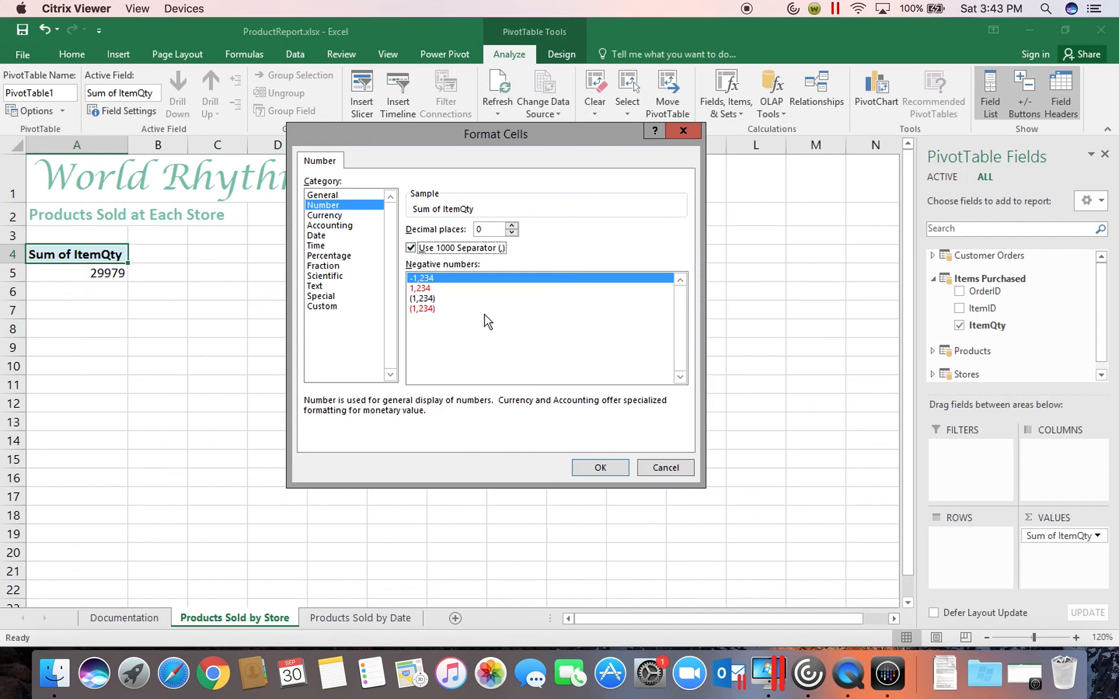
pyautogui.click(599, 468)
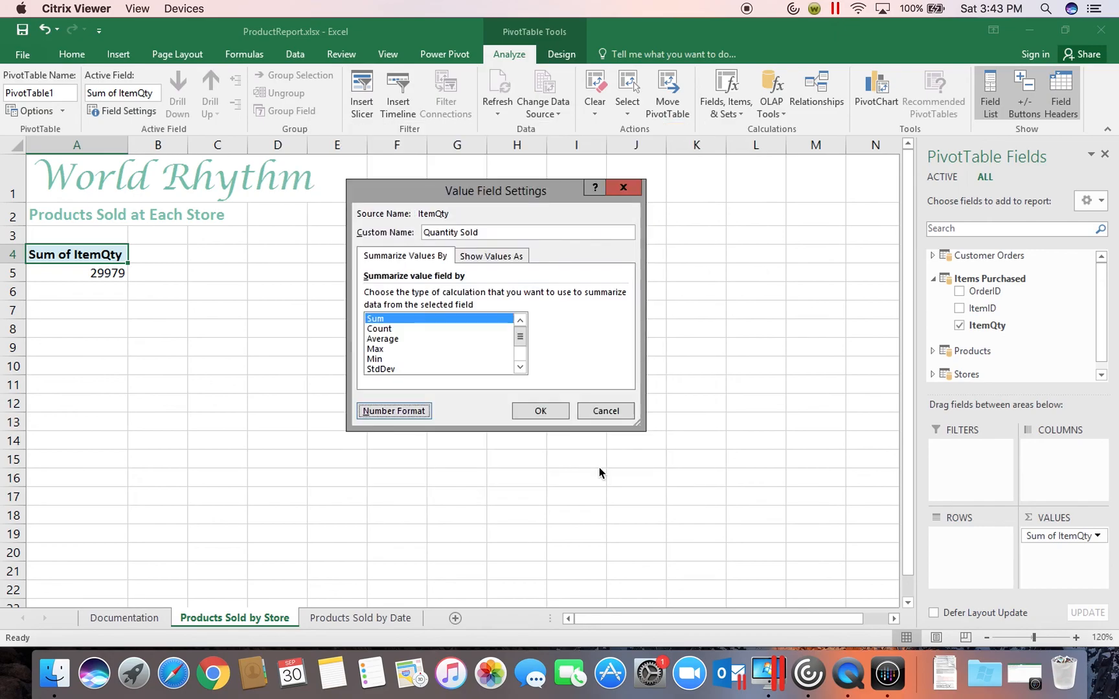
pyautogui.click(548, 414)
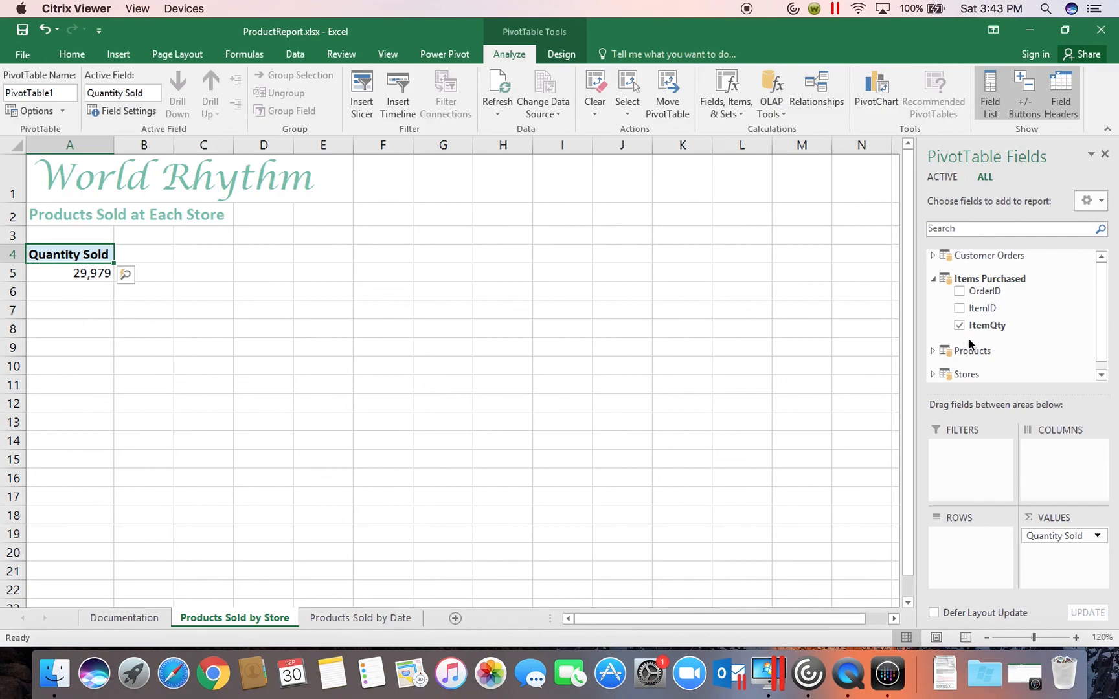
# Place StoreCity from the Stores table in the PivotTable's columns and Category from the Products table in its rows
pyautogui.click(933, 374)
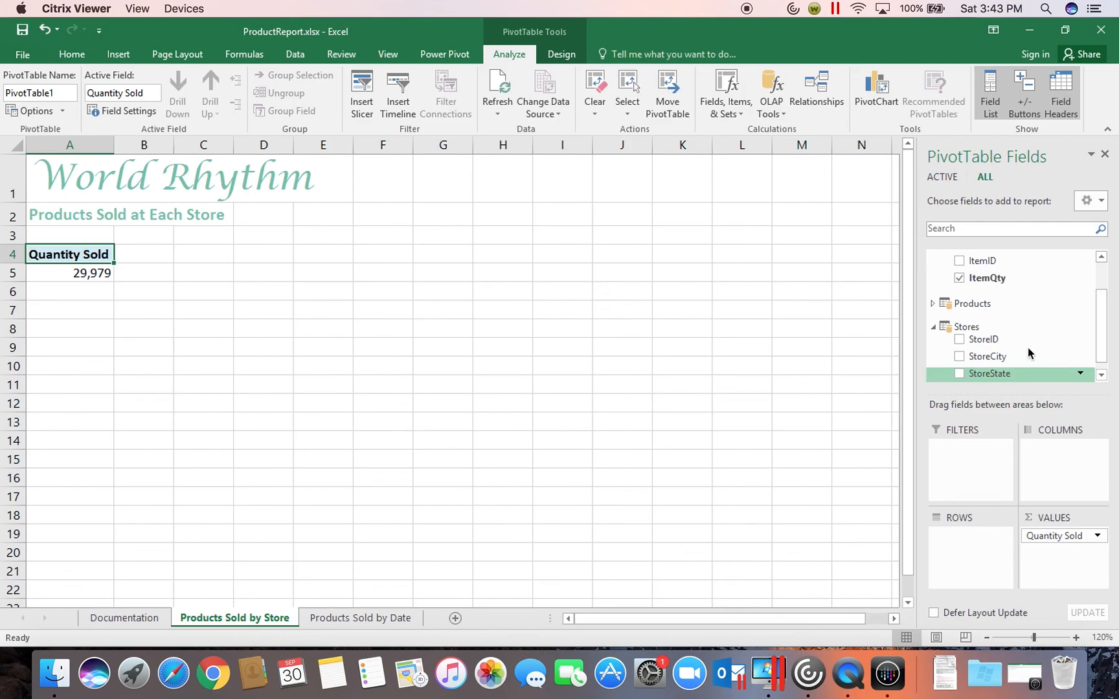
pyautogui.click(961, 357)
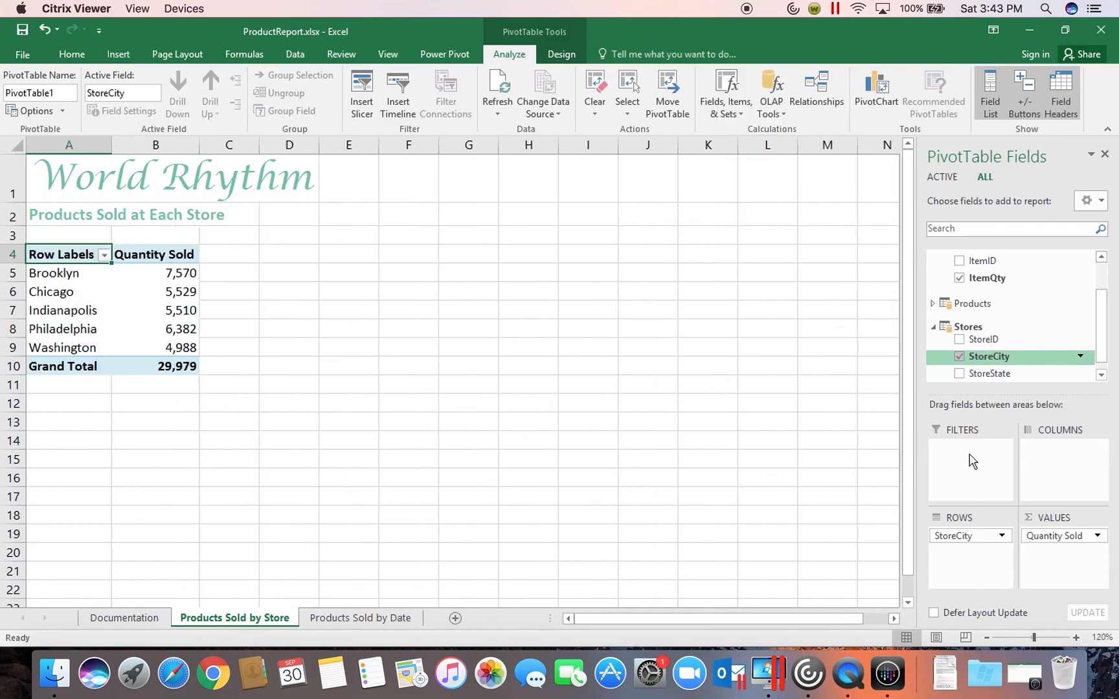
pyautogui.click(967, 540)
pyautogui.moveTo(968, 541); pyautogui.dragTo(1062, 457)
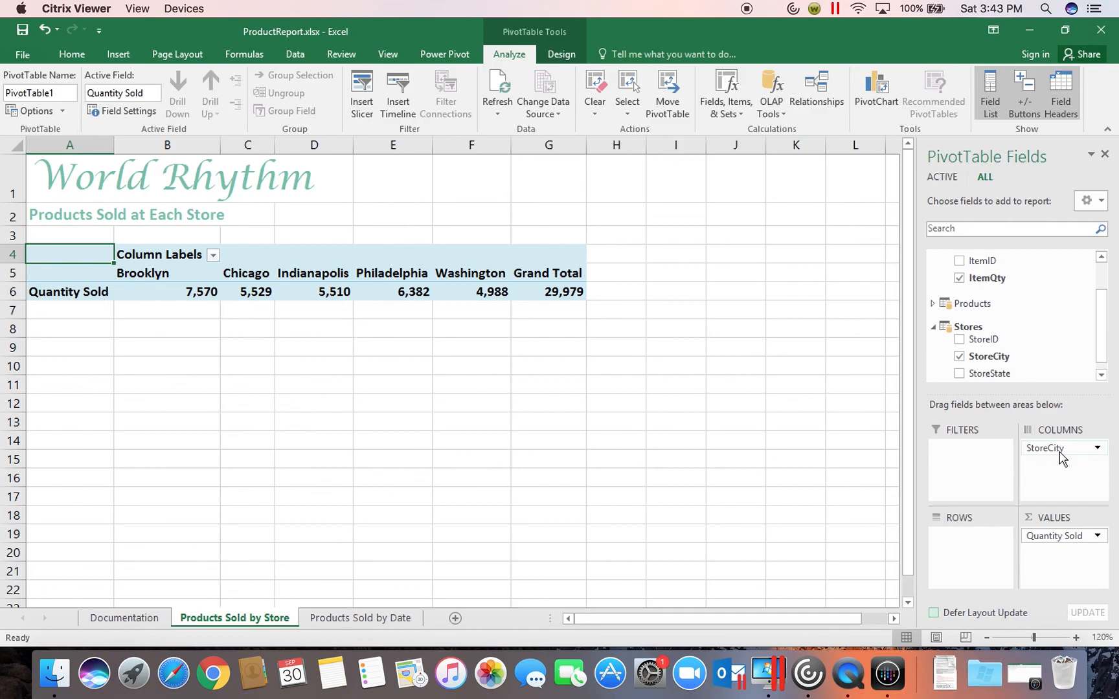
pyautogui.click(934, 305)
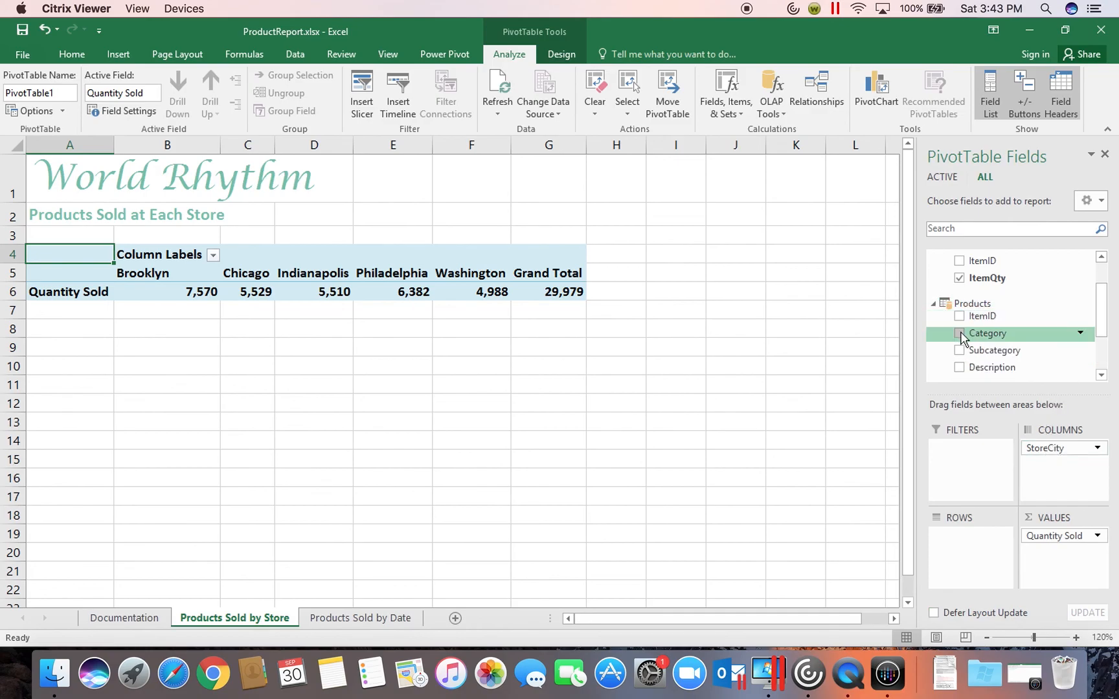
pyautogui.moveTo(963, 335); pyautogui.dragTo(974, 538)
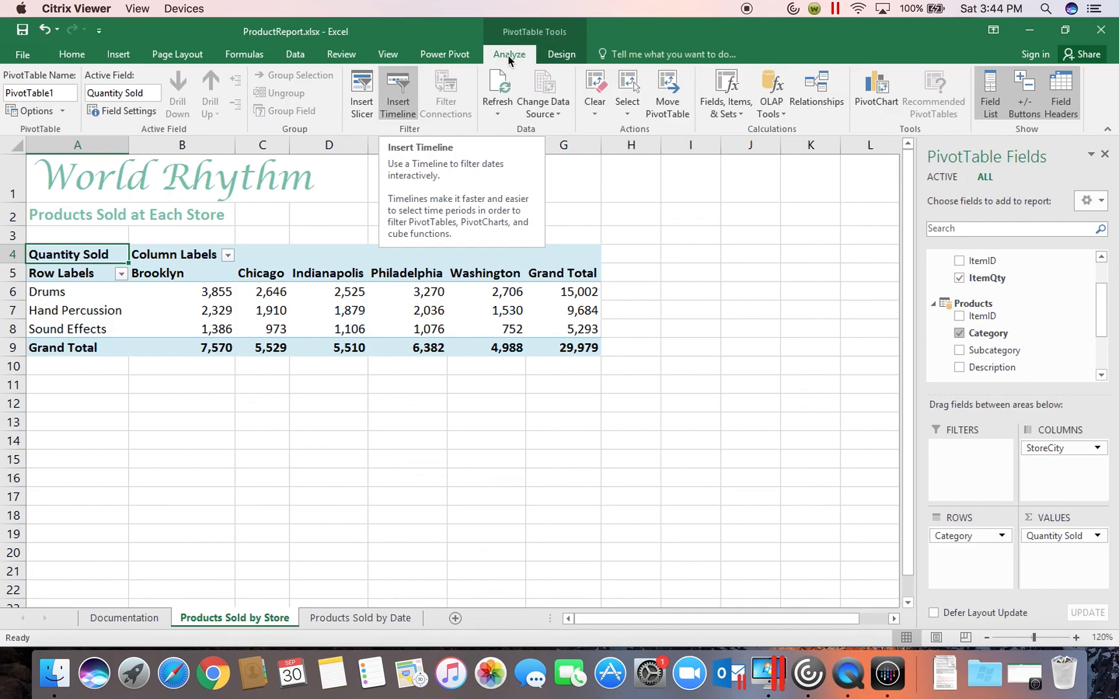
# Insert a timeline for the PivotTable based on OrderDate from the Customer Orders table
pyautogui.click(405, 105)
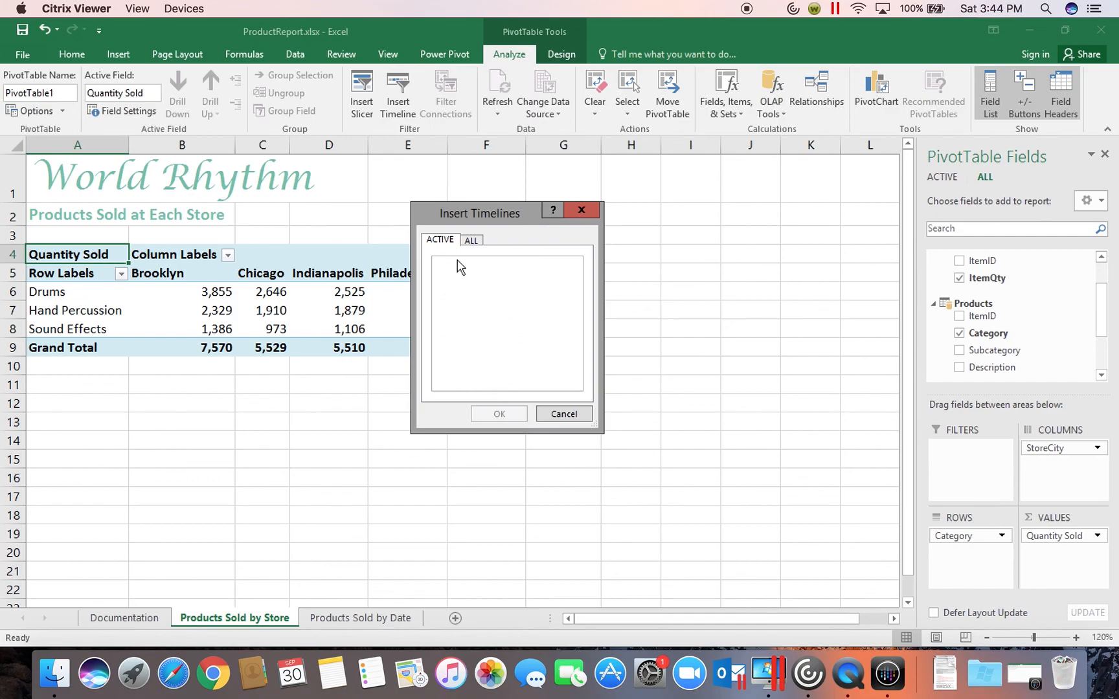
pyautogui.click(473, 242)
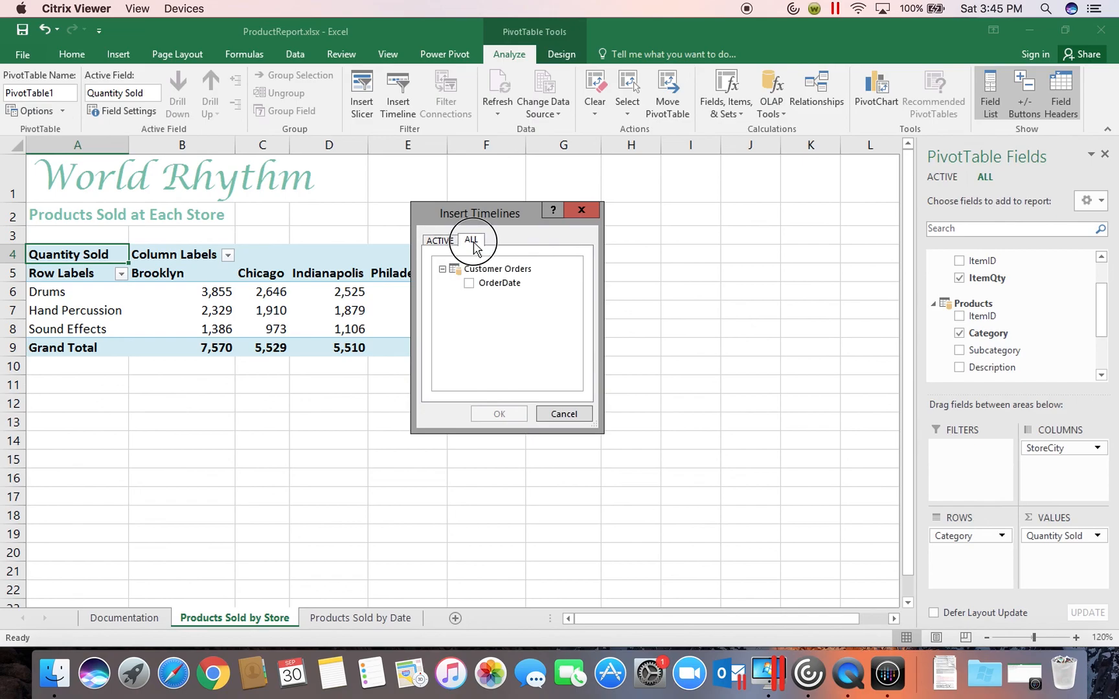
pyautogui.click(469, 285)
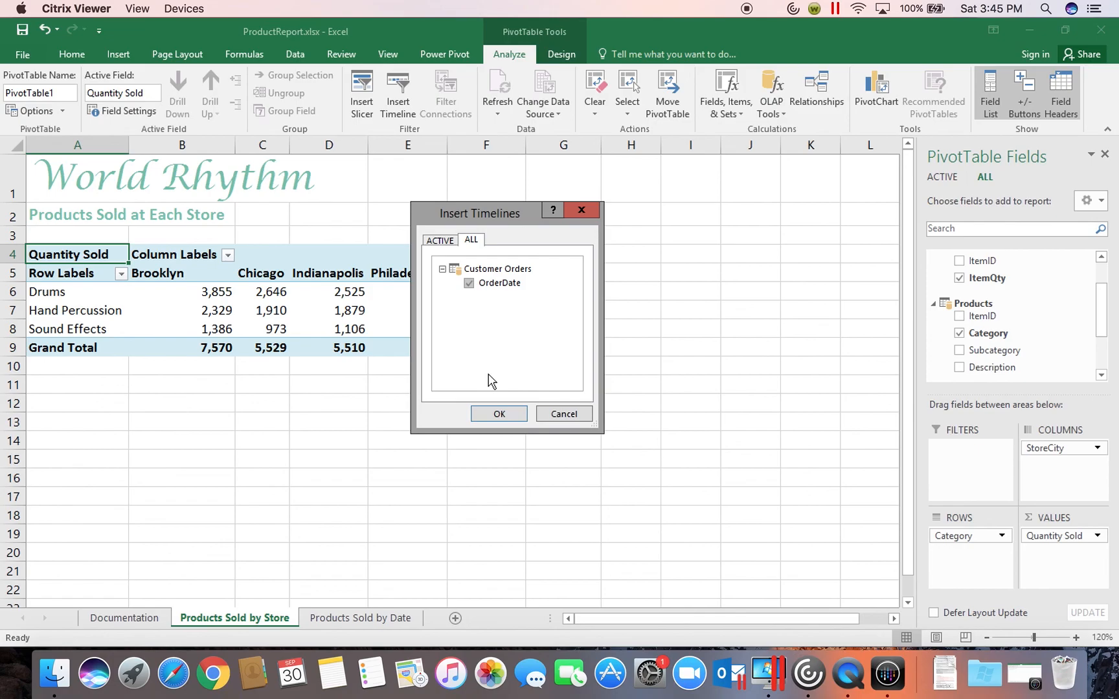
pyautogui.click(498, 414)
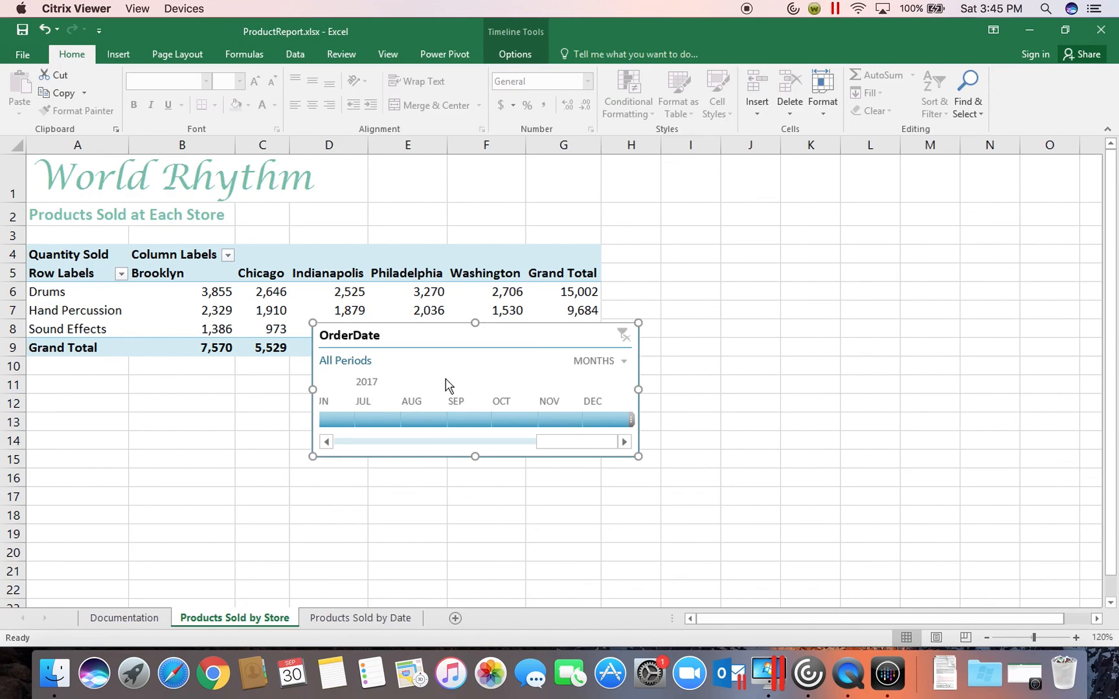
# Move the OrderDate timeline directly below the PivotTable and widen it to span columns A through G
pyautogui.click(432, 335)
pyautogui.moveTo(431, 342); pyautogui.dragTo(153, 380)
pyautogui.moveTo(358, 499); pyautogui.dragTo(594, 499)
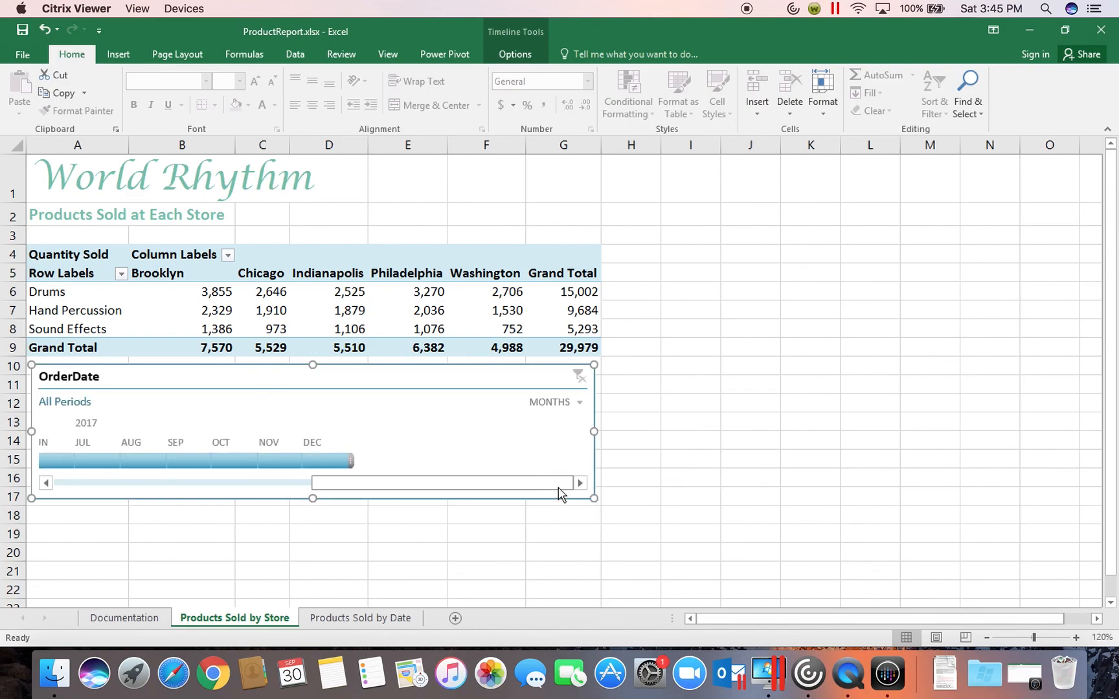
pyautogui.click(562, 484)
pyautogui.moveTo(562, 486); pyautogui.dragTo(397, 498)
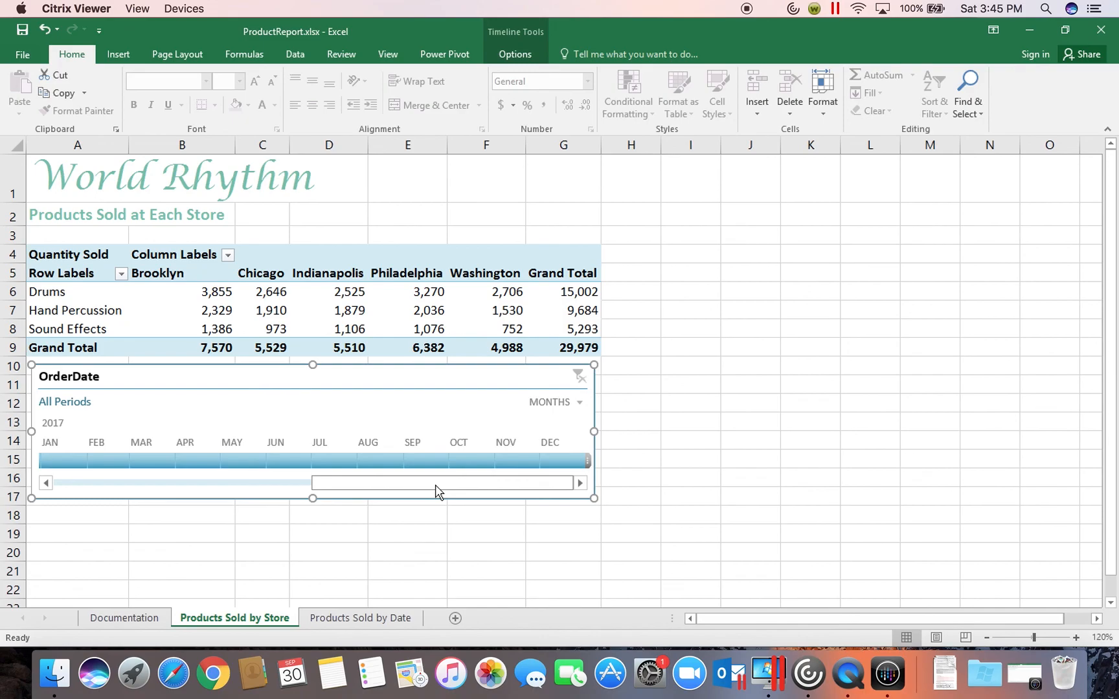
# Filter the PivotTable to December 2017 with the timeline, extend the range back to October, and clear the timeline filter
pyautogui.click(564, 459)
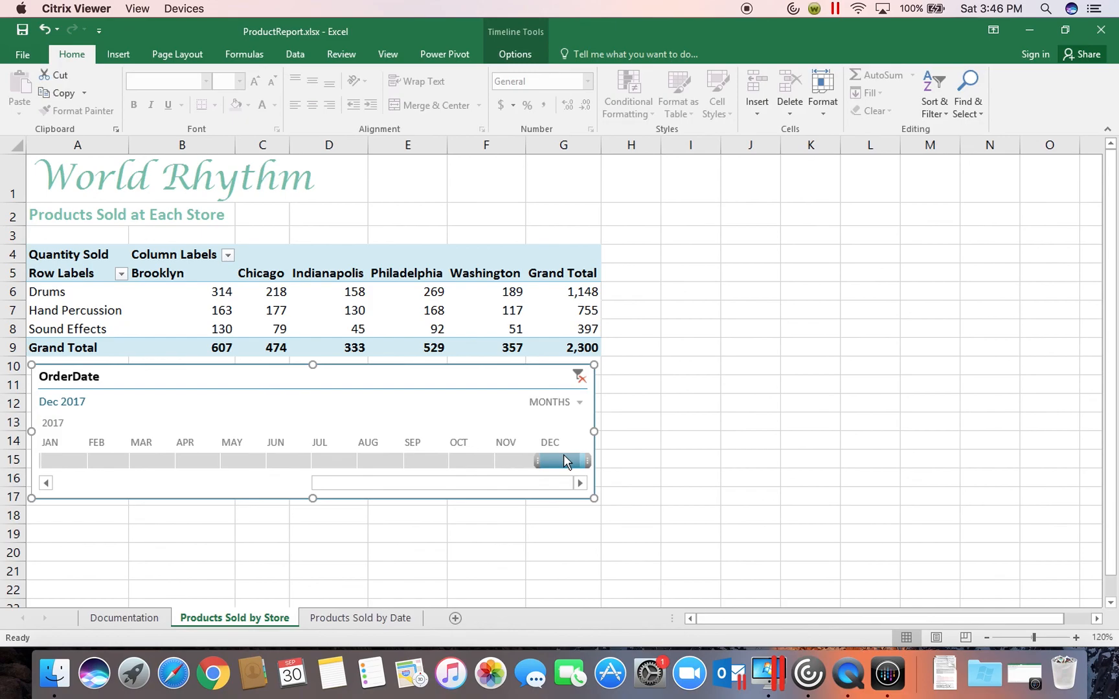
pyautogui.click(539, 460)
pyautogui.click(538, 461)
pyautogui.moveTo(539, 461); pyautogui.dragTo(448, 466)
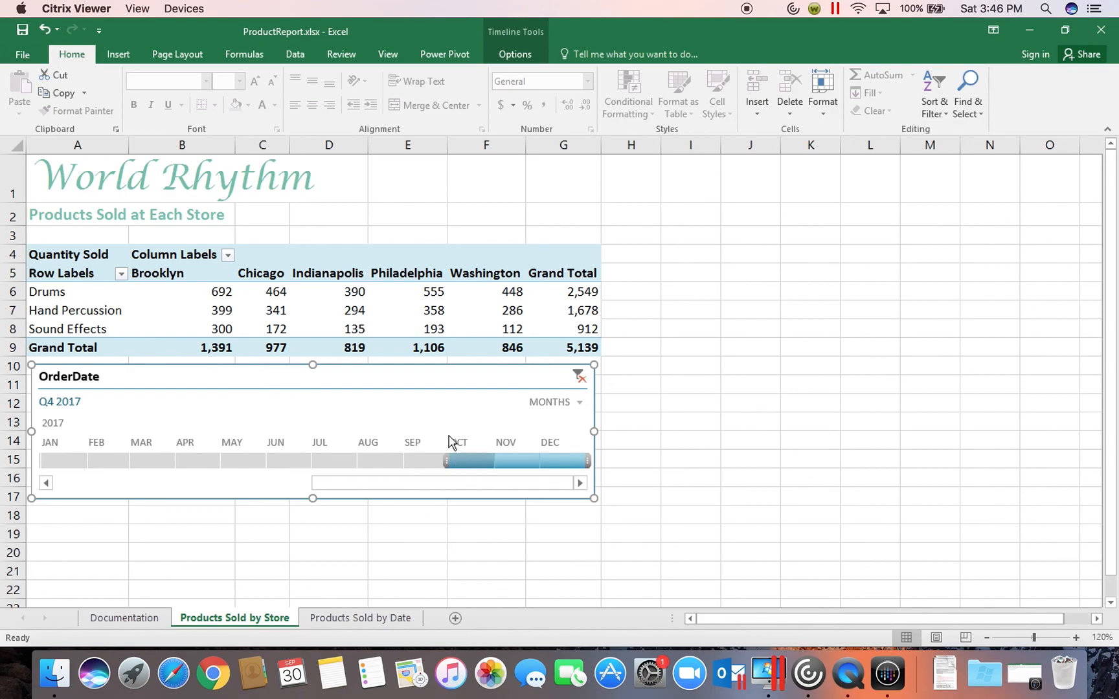
pyautogui.click(580, 379)
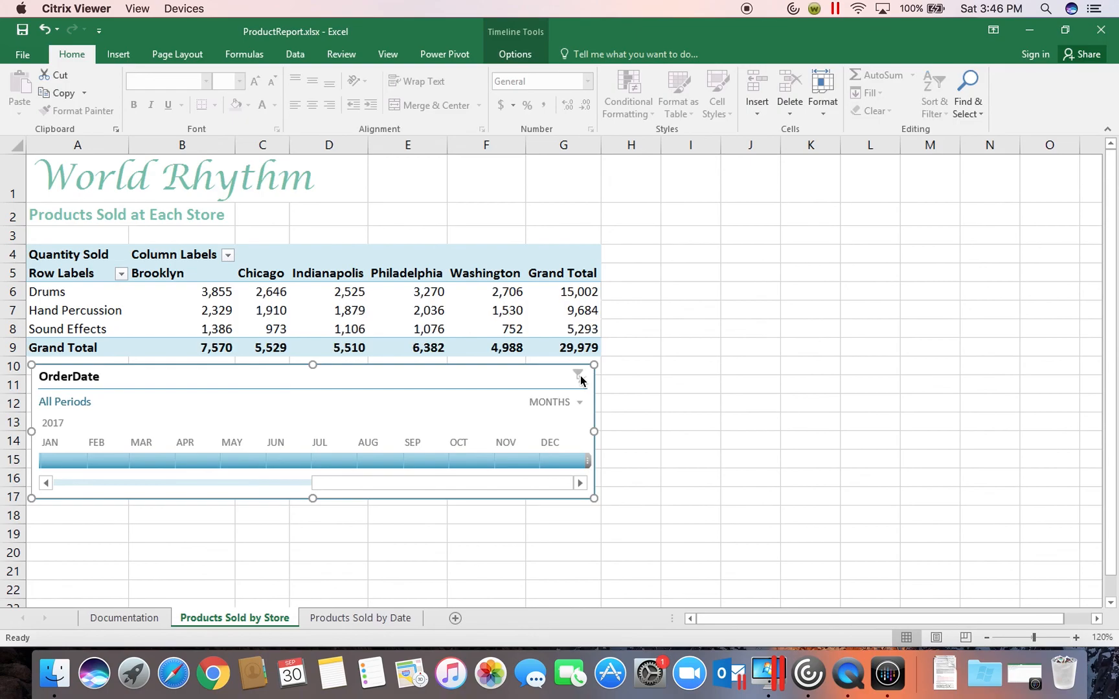